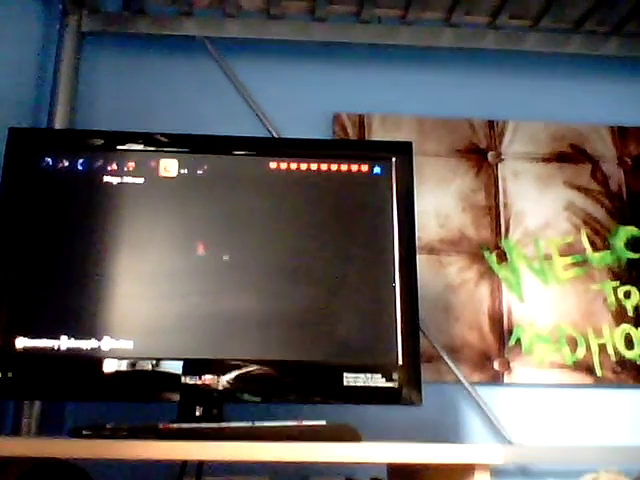
{"action": "scroll", "coordinate": [236, 254], "scroll_direction": "down", "scroll_amount": 2}
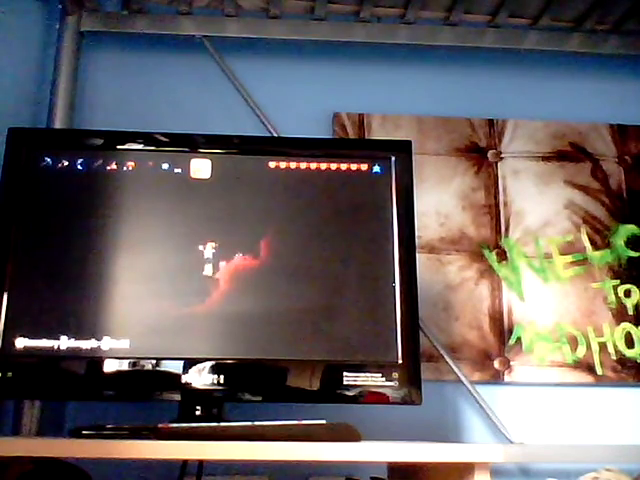
{"action": "scroll", "coordinate": [210, 250], "scroll_direction": "down", "scroll_amount": 1}
{"action": "scroll", "coordinate": [210, 250], "scroll_direction": "down", "scroll_amount": 1}
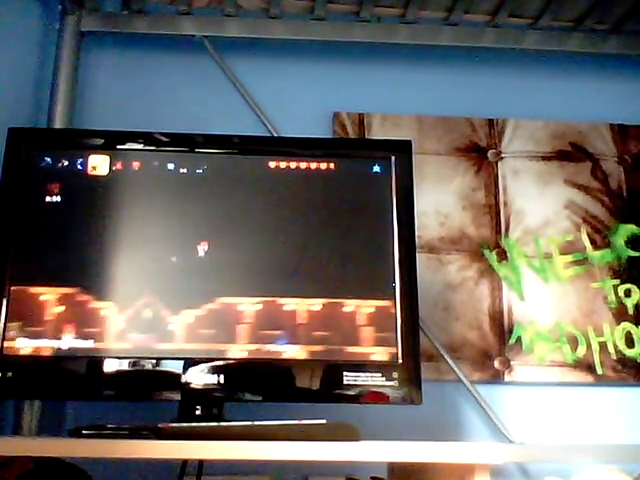
{"action": "key", "text": "Escape"}
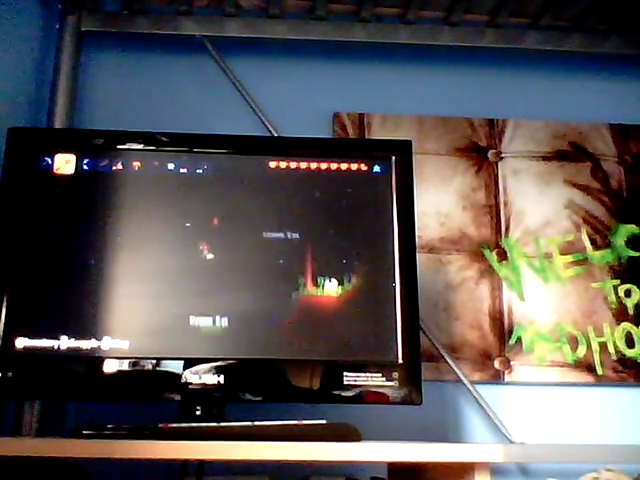
{"action": "key", "text": "Escape"}
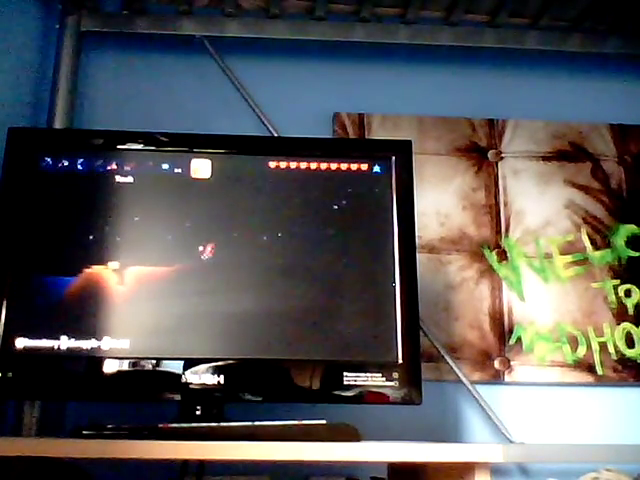
{"action": "scroll", "coordinate": [200, 250], "scroll_direction": "up", "scroll_amount": 2}
{"action": "scroll", "coordinate": [200, 250], "scroll_direction": "up", "scroll_amount": 2}
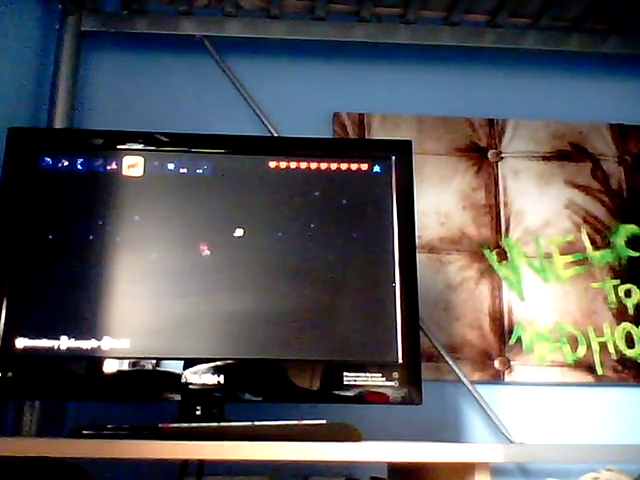
{"action": "key", "text": "Escape"}
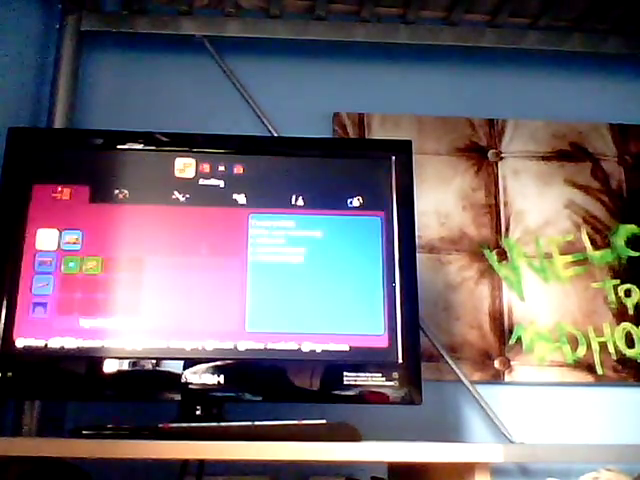
{"action": "key", "text": "Tab"}
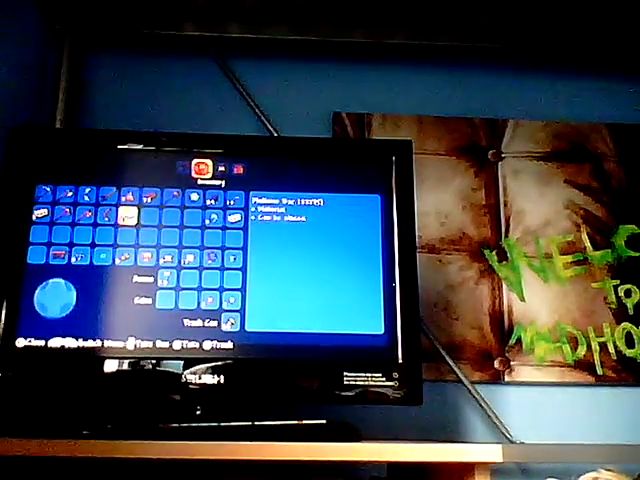
{"action": "key", "text": "Left"}
{"action": "key", "text": "Left"}
{"action": "key", "text": "Left"}
{"action": "key", "text": "Down"}
{"action": "key", "text": "Down"}
{"action": "key", "text": "Right"}
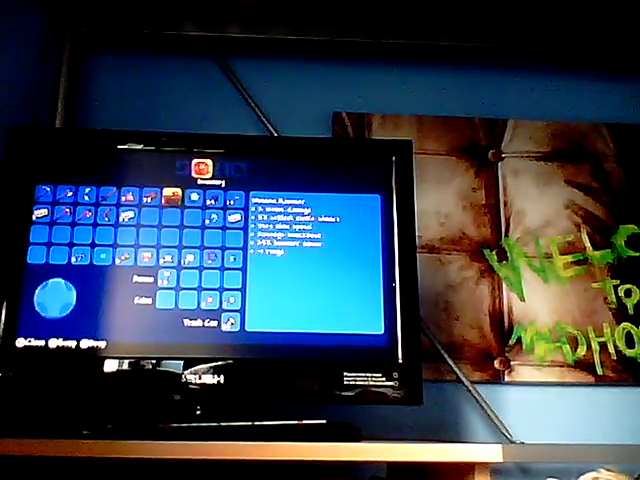
{"action": "key", "text": "Escape"}
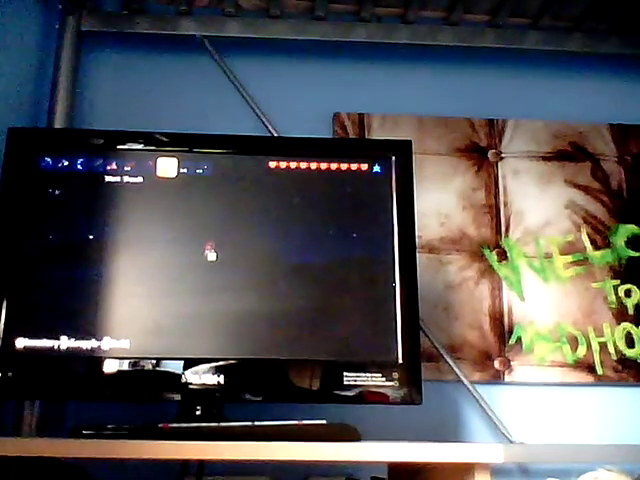
{"action": "key", "text": "Escape"}
{"action": "key", "text": "Down"}
{"action": "key", "text": "Escape"}
{"action": "key", "text": "Left"}
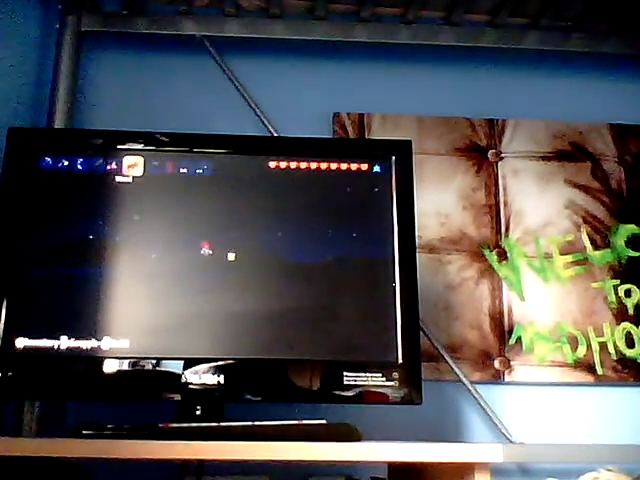
{"action": "key", "text": "Left"}
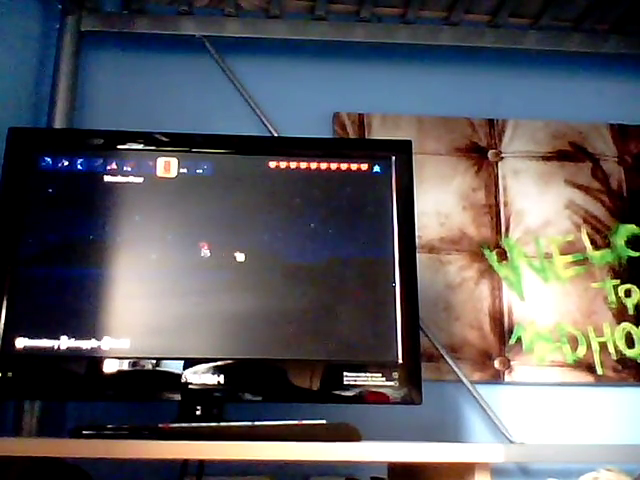
{"action": "key", "text": "Escape"}
{"action": "key", "text": "Right"}
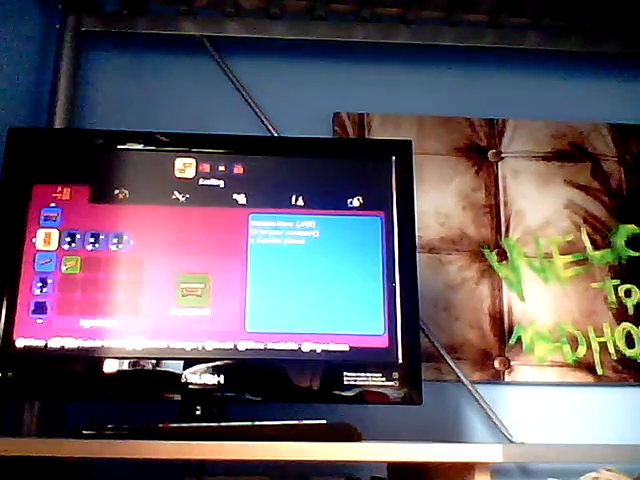
{"action": "key", "text": "Down"}
{"action": "key", "text": "Escape"}
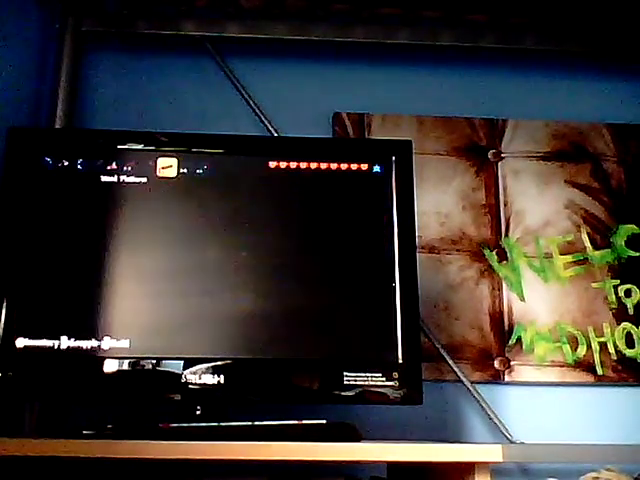
{"action": "key", "text": "Left"}
{"action": "key", "text": "Left"}
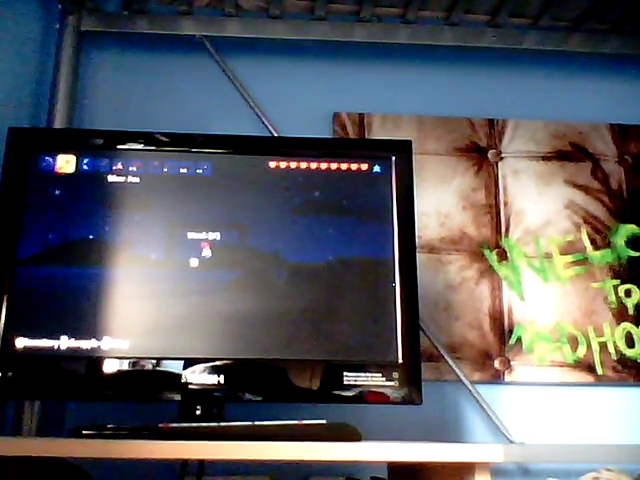
{"action": "key", "text": "Right"}
{"action": "key", "text": "Right"}
{"action": "key", "text": "Right"}
{"action": "key", "text": "Right"}
{"action": "key", "text": "Right"}
{"action": "key", "text": "Right"}
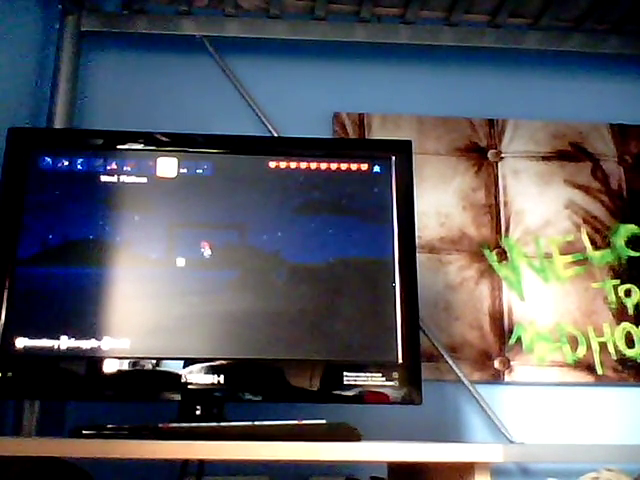
{"action": "key", "text": "Right"}
{"action": "key", "text": "Right"}
{"action": "key", "text": "Left"}
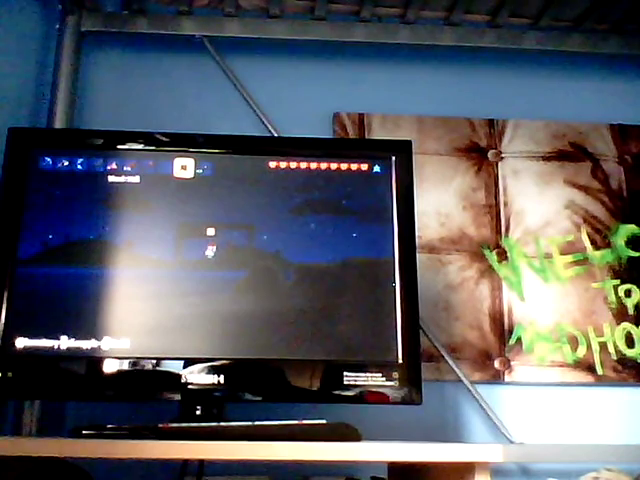